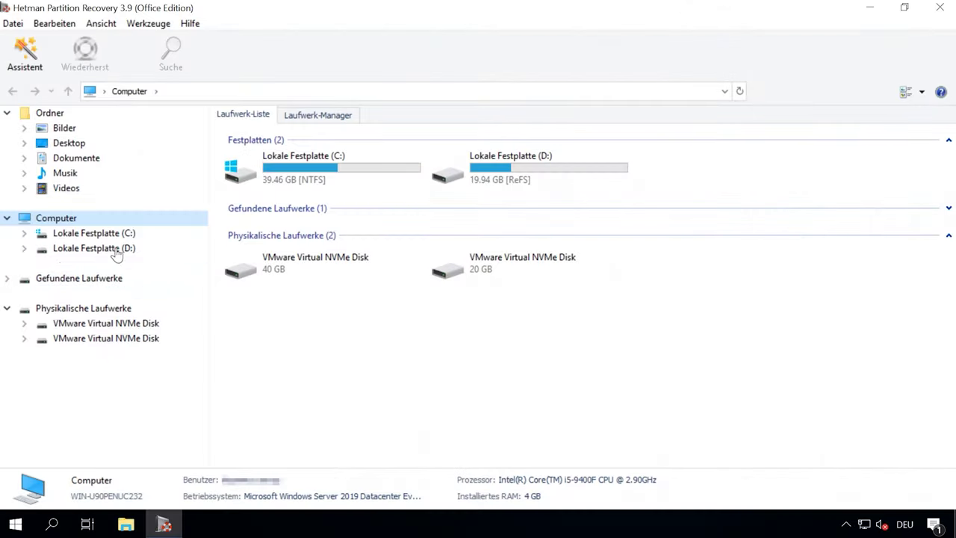
Step: Run a quick scan (Schneller Scan) on Lokale Festplatte (D:) from the drive manager and finish the wizard
{"action": "left_click", "coordinate": [318, 117]}
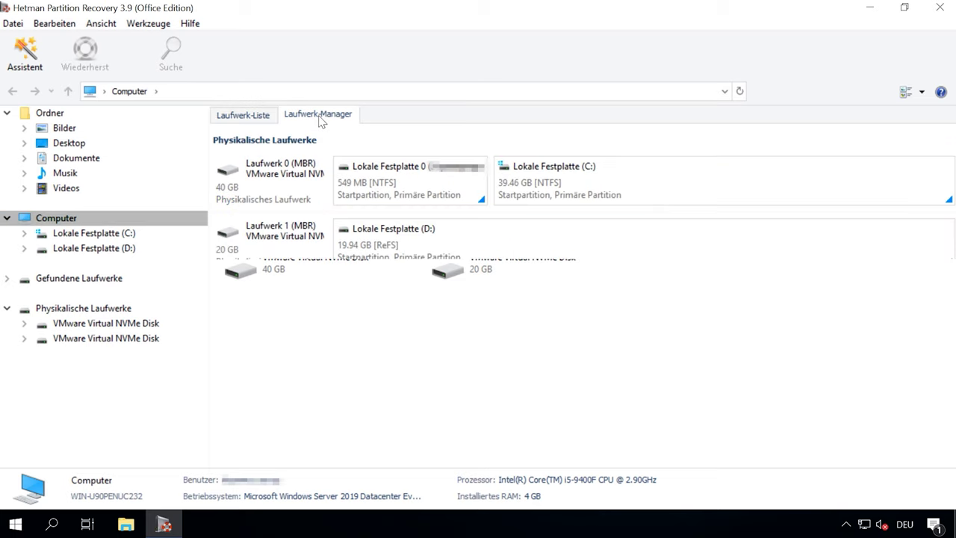
{"action": "left_click", "coordinate": [408, 223]}
{"action": "right_click", "coordinate": [466, 238]}
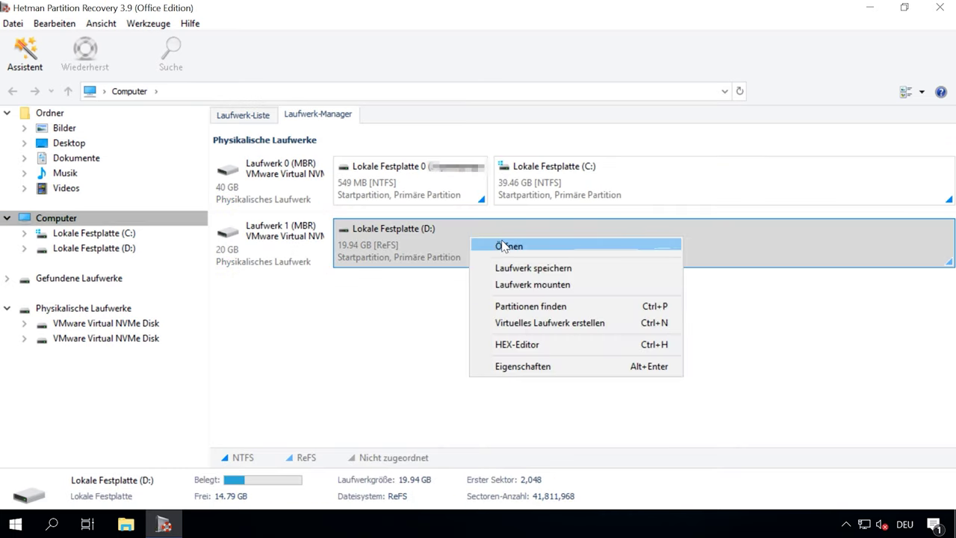
{"action": "left_click", "coordinate": [561, 250]}
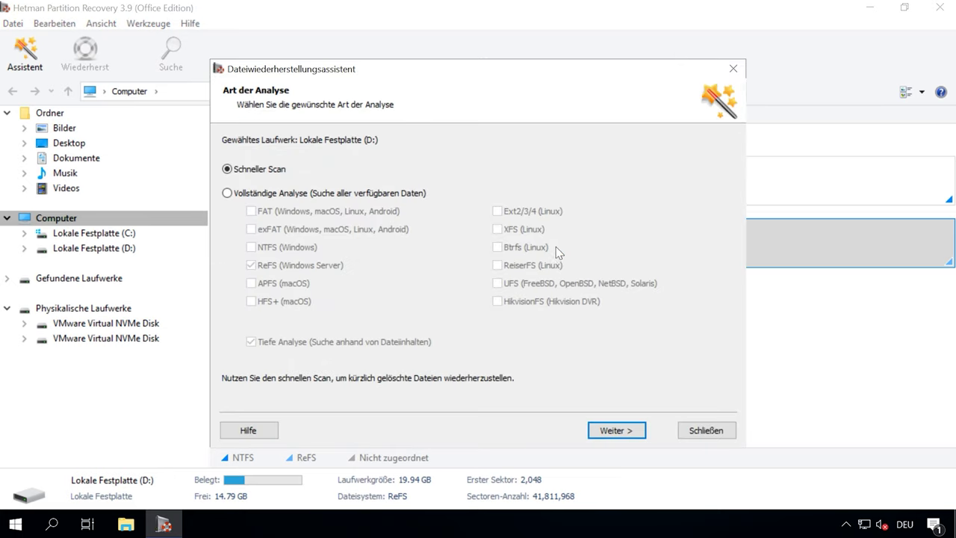
{"action": "left_click", "coordinate": [616, 431]}
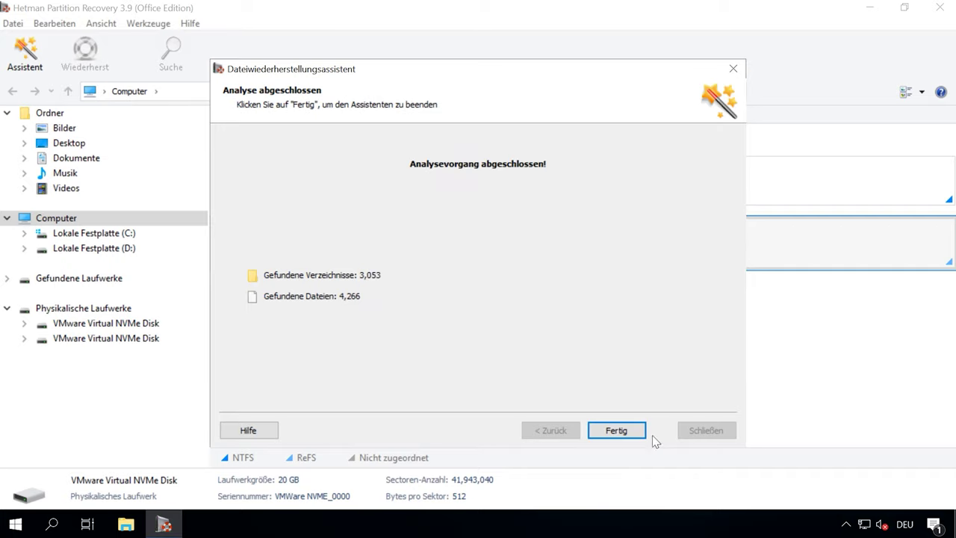
{"action": "left_click", "coordinate": [613, 431]}
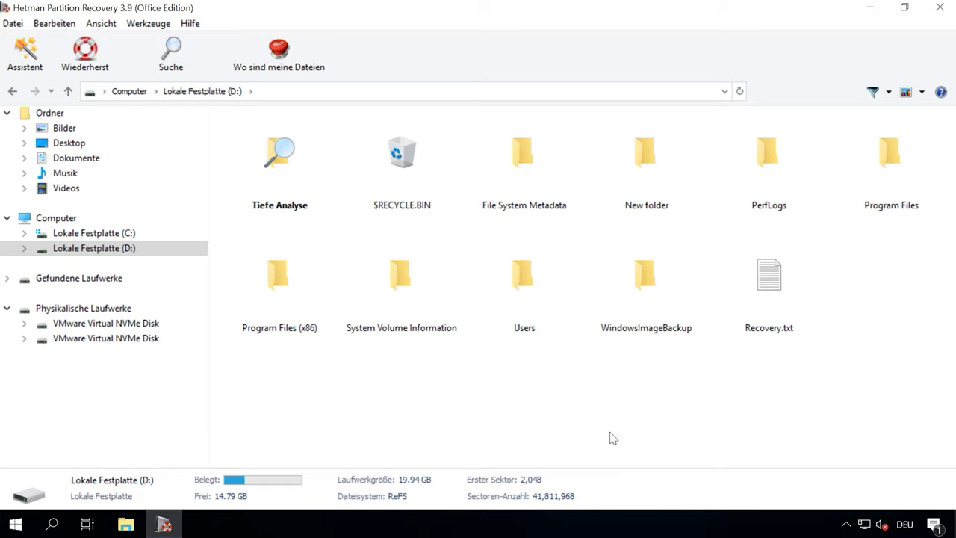
Step: Reanalyse Lokale Festplatte (D:) with the full analysis (Vollständige Analyse), keeping ReFS and deep analysis enabled, and finish the wizard
{"action": "right_click", "coordinate": [117, 249]}
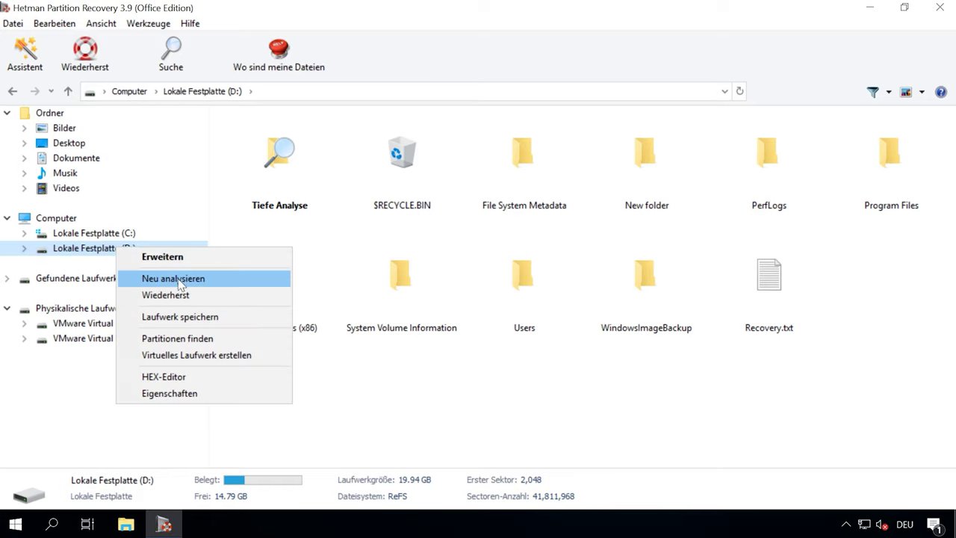
{"action": "left_click", "coordinate": [224, 281]}
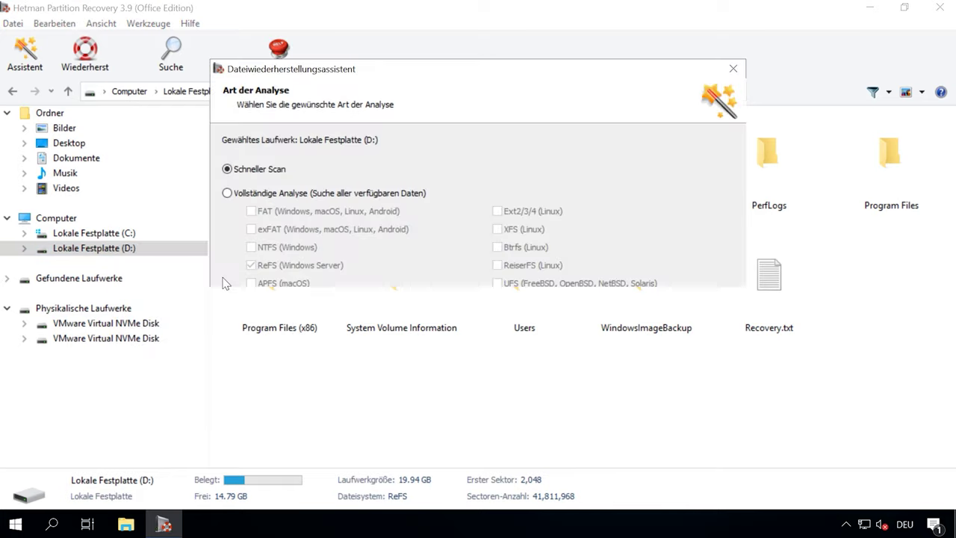
{"action": "left_click", "coordinate": [339, 195]}
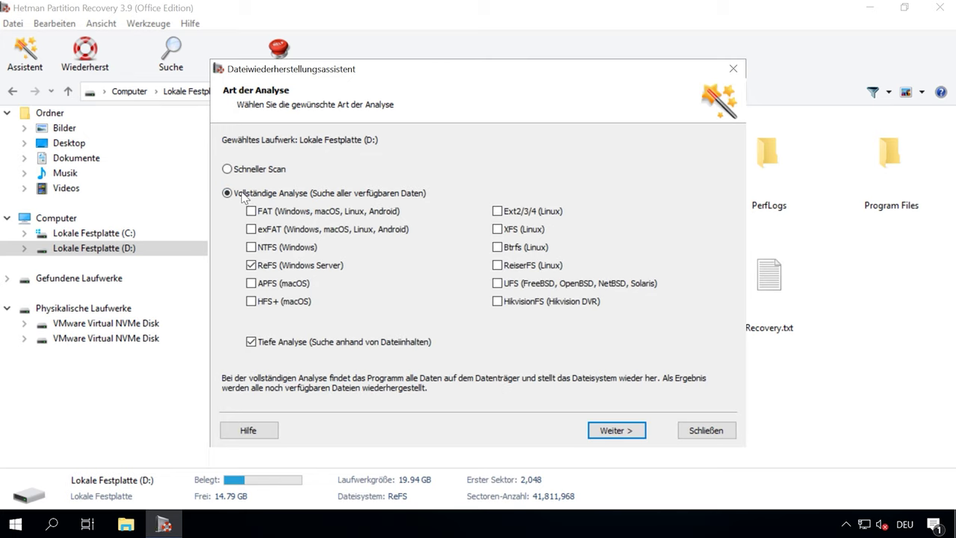
{"action": "left_click", "coordinate": [618, 431]}
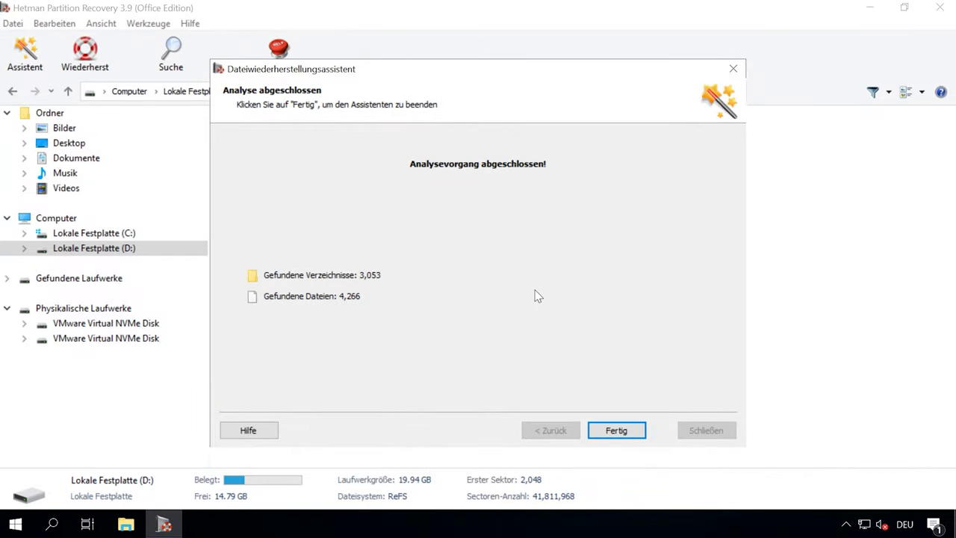
{"action": "left_click", "coordinate": [612, 430]}
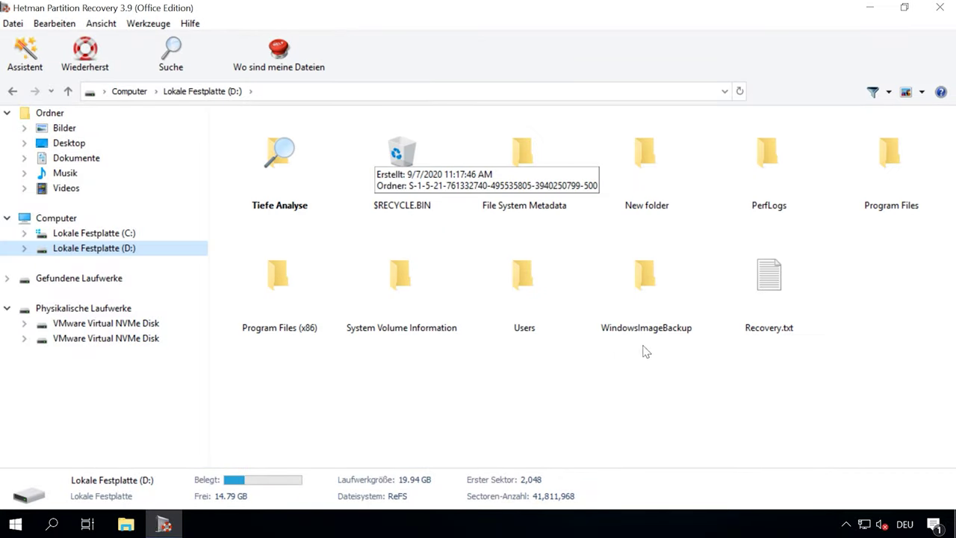
Step: Open the Documents folder of the personal user profile under Users on the analysed drive D:
{"action": "double_click", "coordinate": [531, 284]}
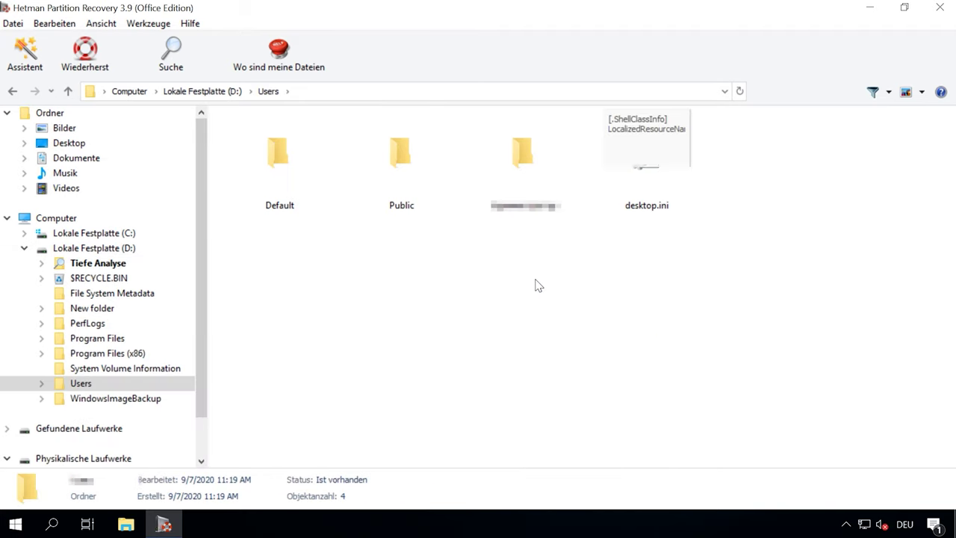
{"action": "left_click", "coordinate": [524, 168]}
{"action": "double_click", "coordinate": [527, 164]}
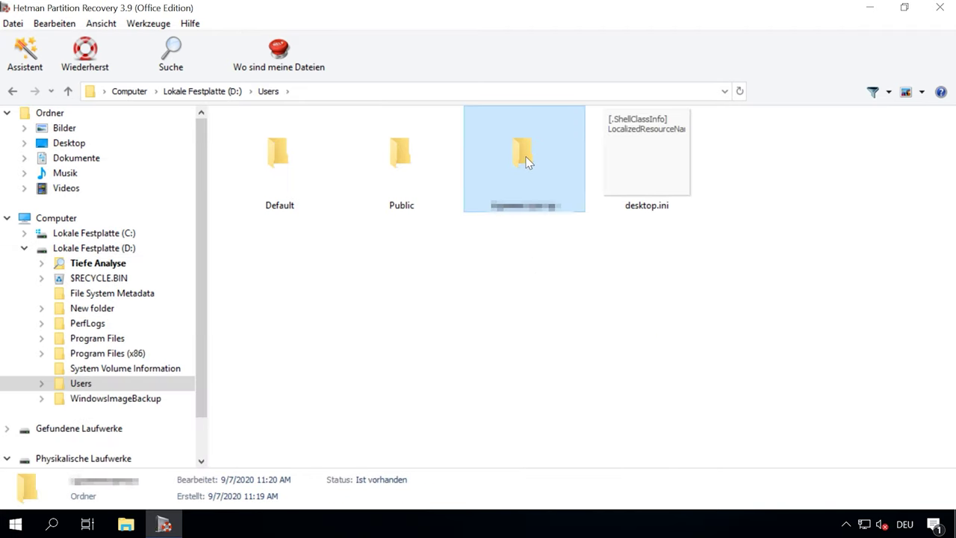
{"action": "left_click", "coordinate": [777, 160]}
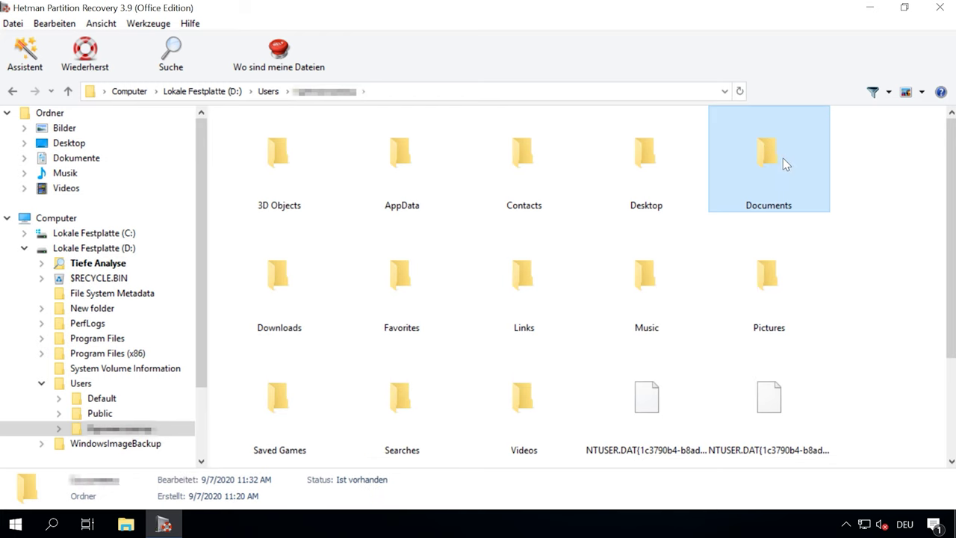
{"action": "double_click", "coordinate": [781, 162]}
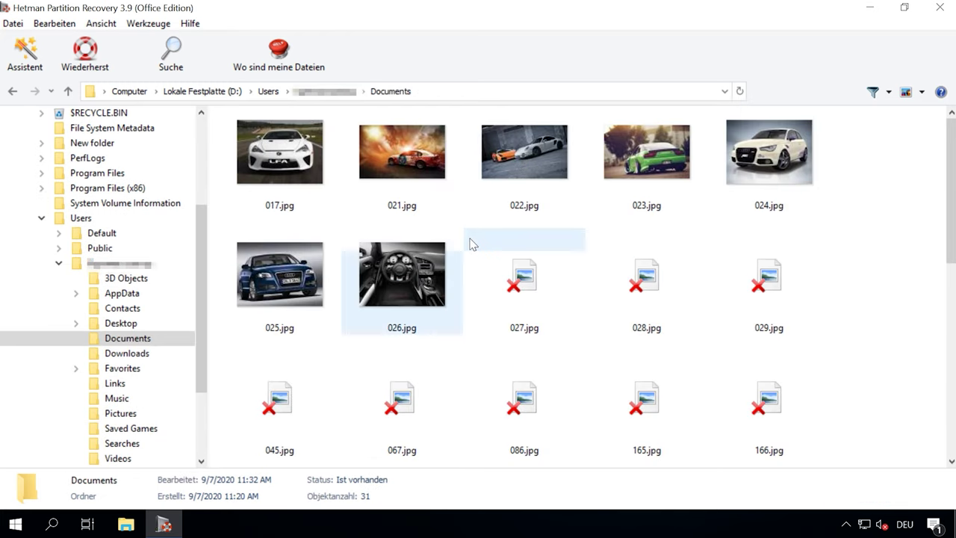
Step: Show the file preview, look at 026.jpg with a widened preview area, and select 025.jpg
{"action": "left_click", "coordinate": [102, 26]}
{"action": "mouse_move", "coordinate": [177, 40]}
{"action": "left_click", "coordinate": [263, 94]}
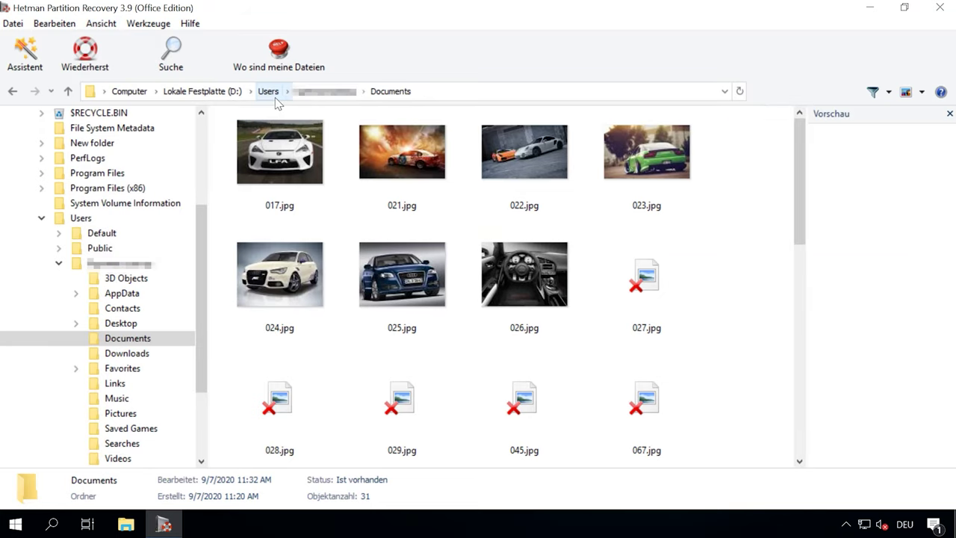
{"action": "left_click", "coordinate": [398, 166]}
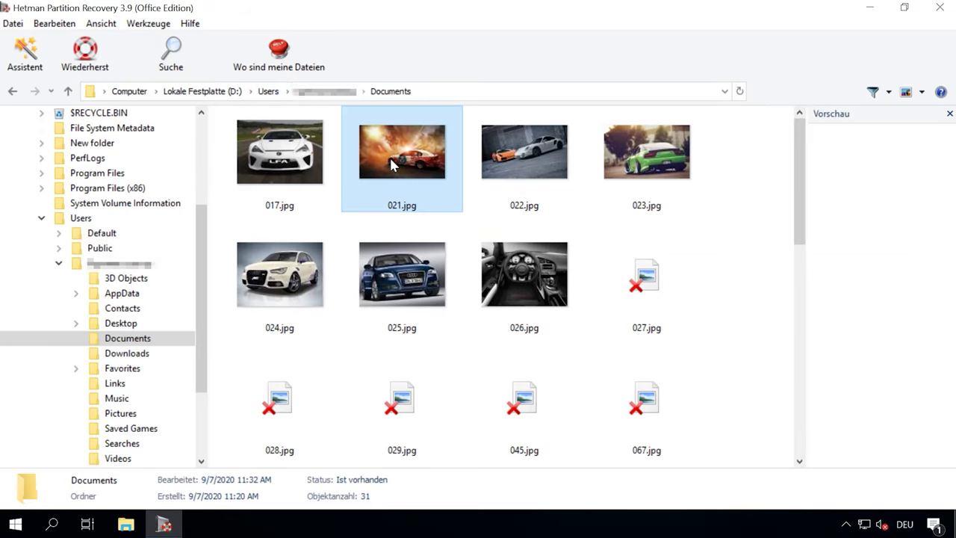
{"action": "left_click", "coordinate": [531, 272]}
{"action": "left_click_drag", "start_coordinate": [806, 293], "coordinate": [723, 293]}
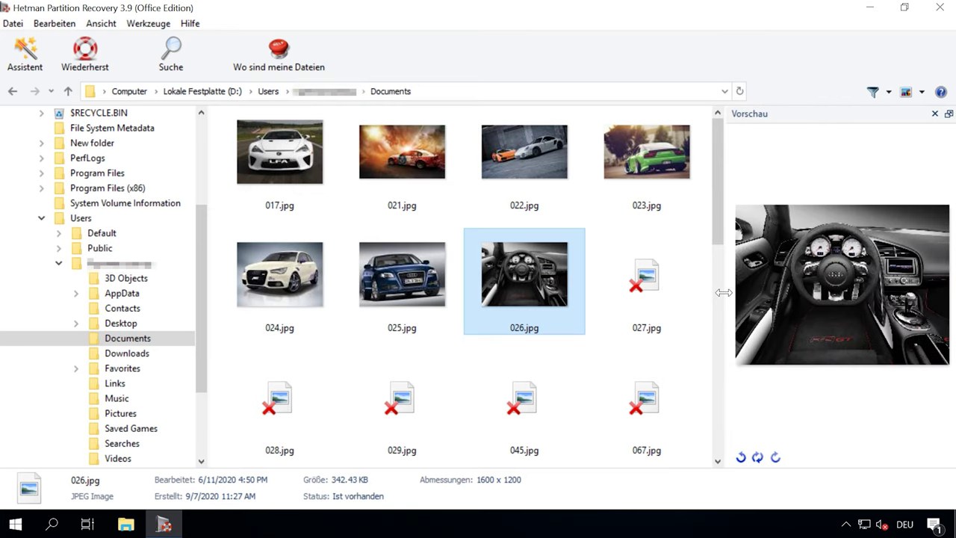
{"action": "left_click", "coordinate": [401, 272]}
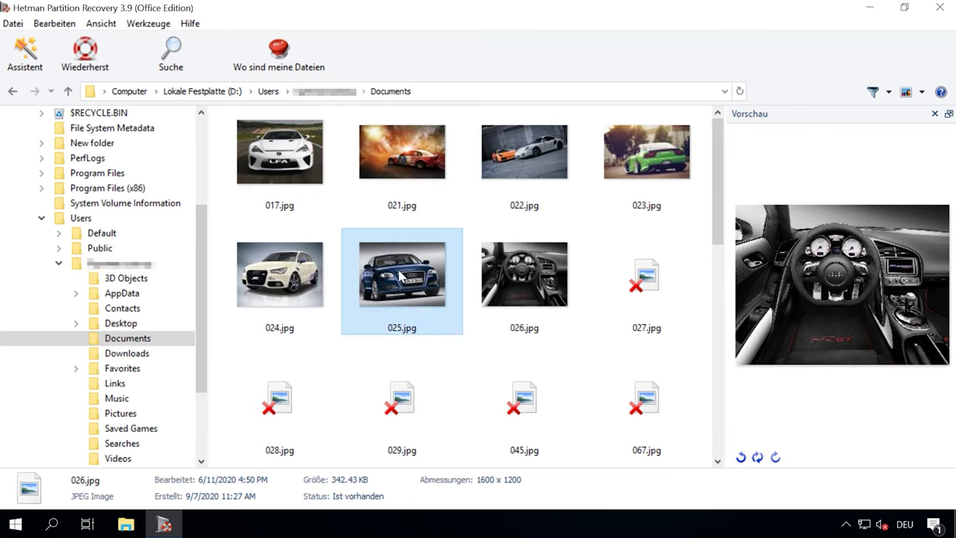
{"action": "left_click", "coordinate": [291, 162]}
{"action": "key", "text": "ctrl+a"}
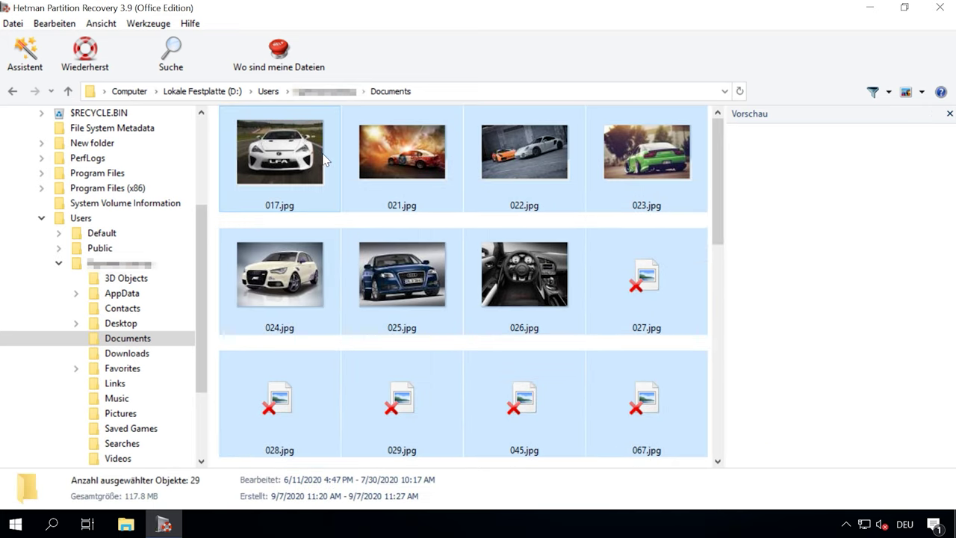
{"action": "left_click", "coordinate": [313, 175]}
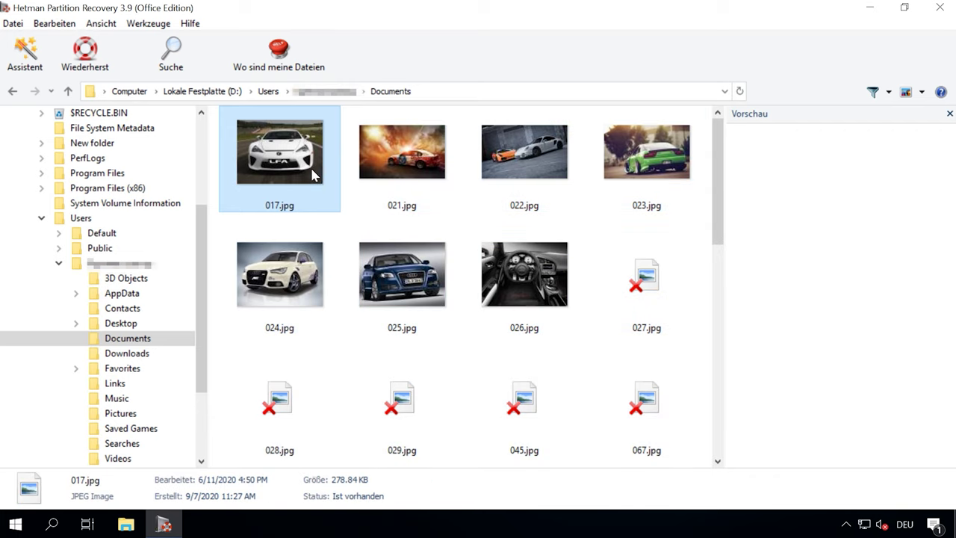
Step: Preview the video Puppy - 37477.mp4 by playing it and skipping to about the middle
{"action": "scroll", "coordinate": [312, 174], "scroll_direction": "down", "scroll_amount": 15}
{"action": "left_click", "coordinate": [647, 219]}
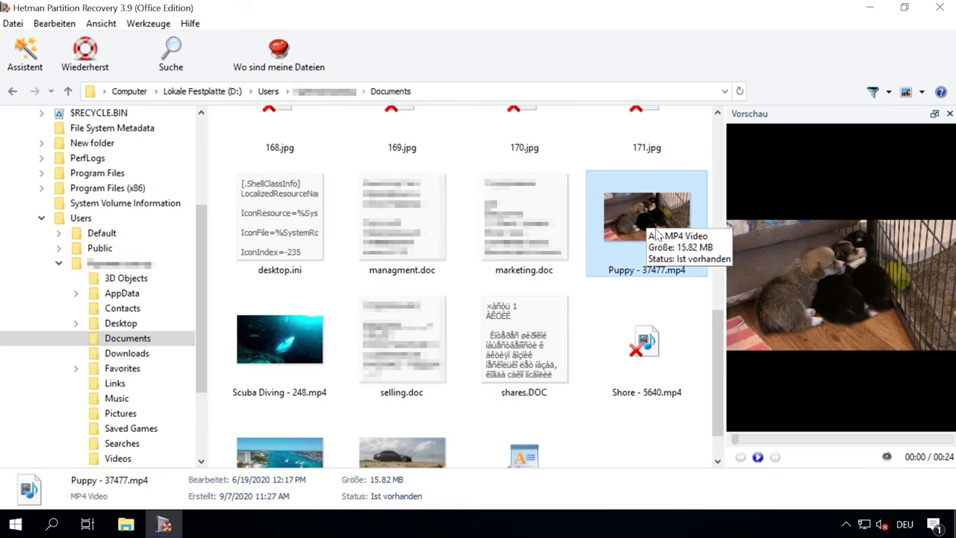
{"action": "left_click", "coordinate": [758, 457]}
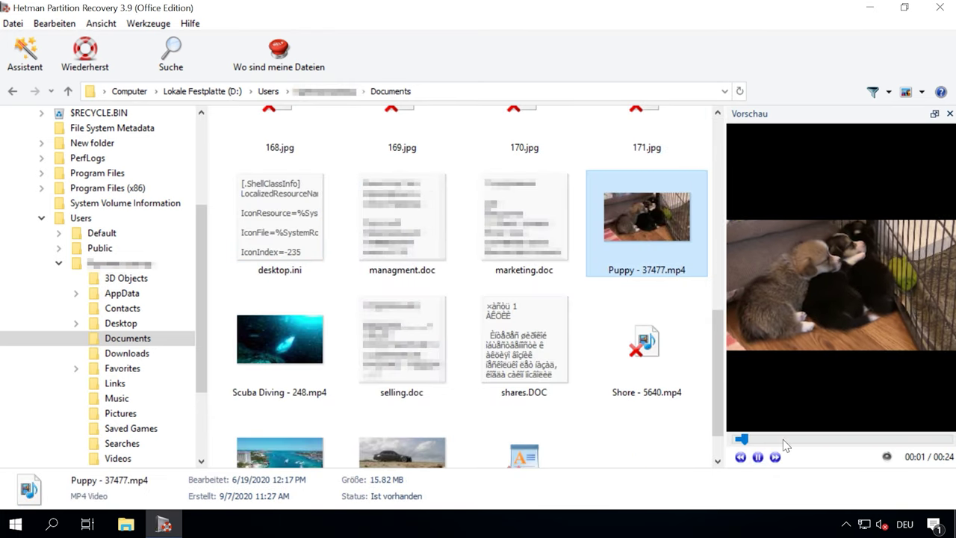
{"action": "left_click", "coordinate": [848, 439]}
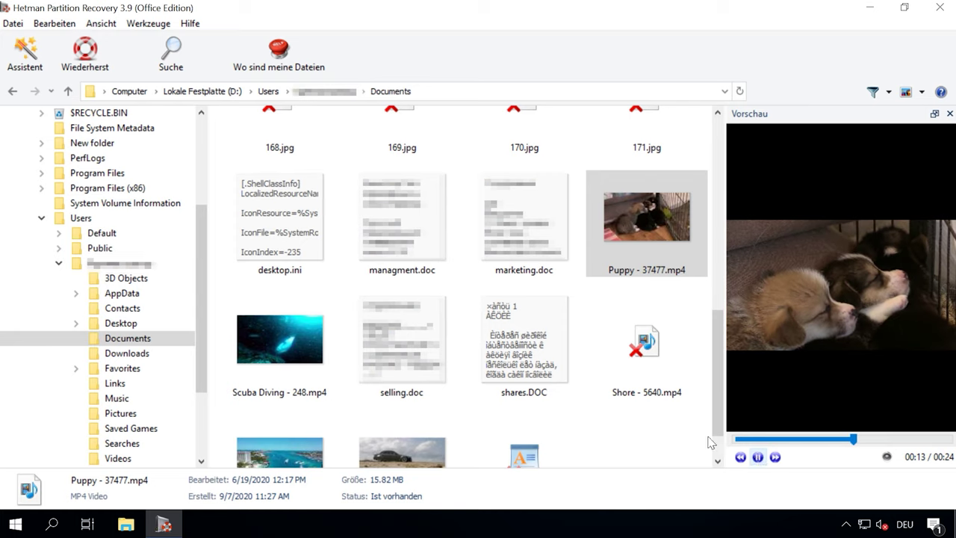
Step: Select all files in the Documents folder and start recovering them with the Speichern auf der Festplatte method
{"action": "scroll", "coordinate": [418, 346], "scroll_direction": "up", "scroll_amount": 15}
{"action": "left_click", "coordinate": [302, 166]}
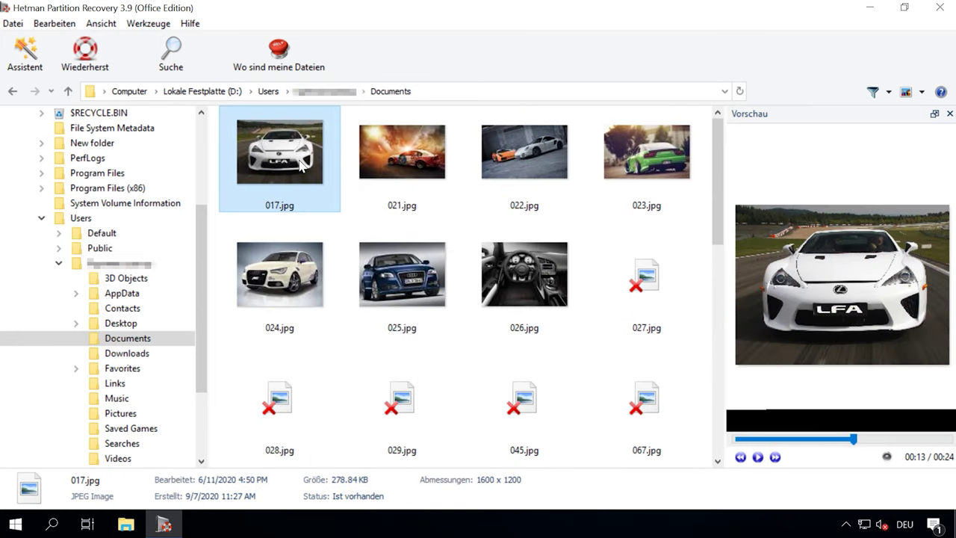
{"action": "key", "text": "ctrl+a"}
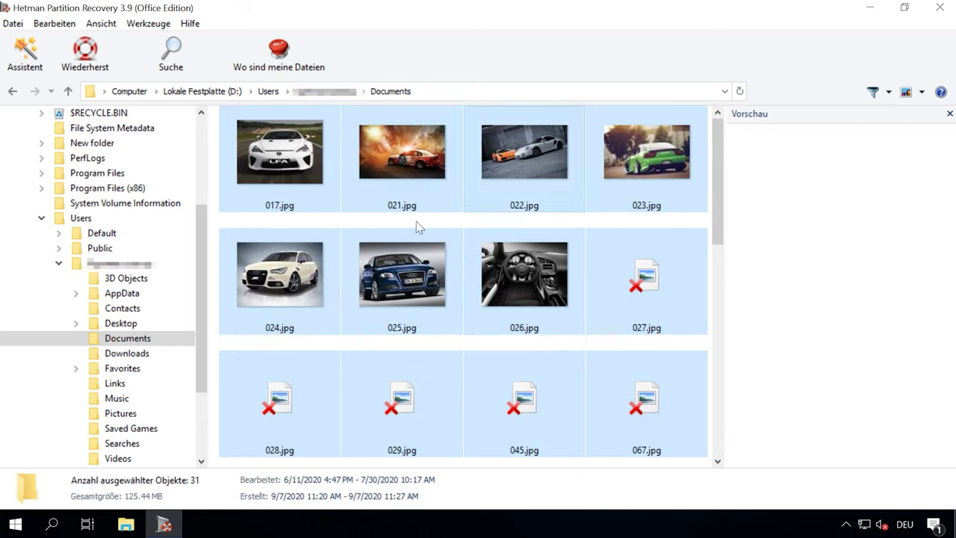
{"action": "left_click", "coordinate": [80, 56]}
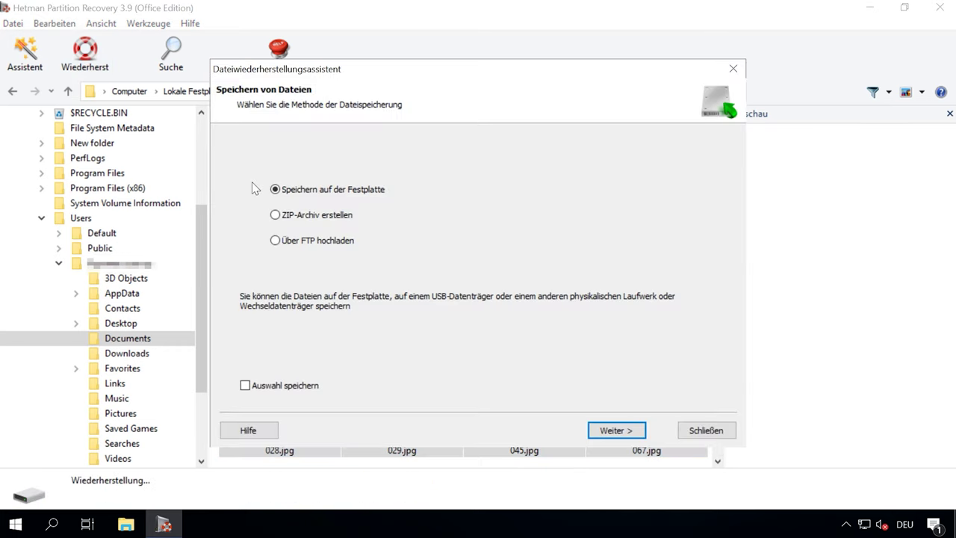
{"action": "left_click", "coordinate": [624, 433]}
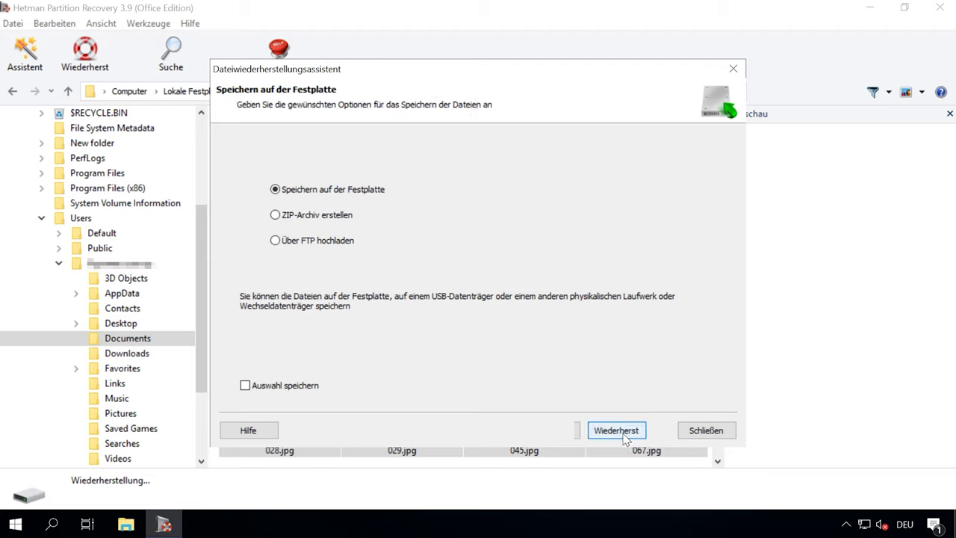
Step: Set the recovery path to a newly created folder on the desktop
{"action": "left_click", "coordinate": [688, 179]}
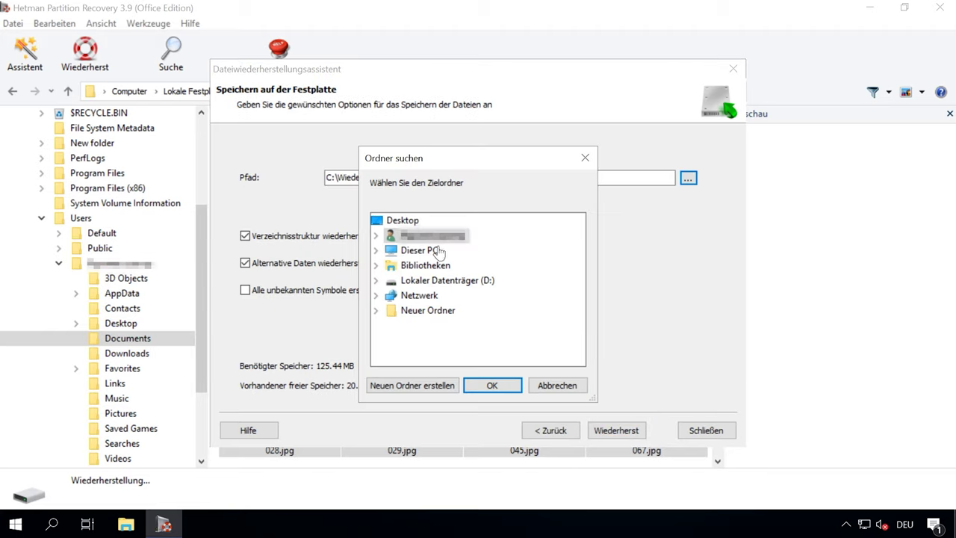
{"action": "left_click", "coordinate": [495, 382]}
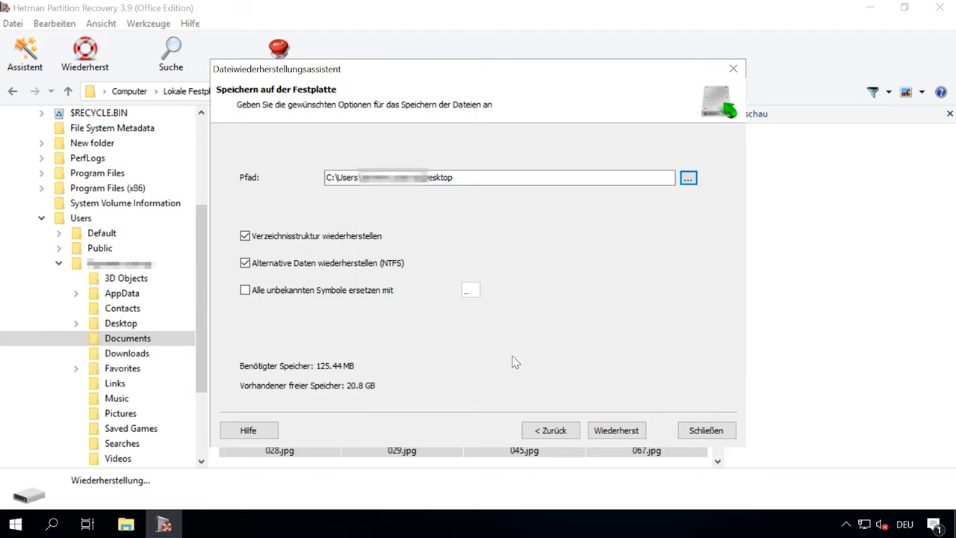
{"action": "left_click", "coordinate": [688, 178]}
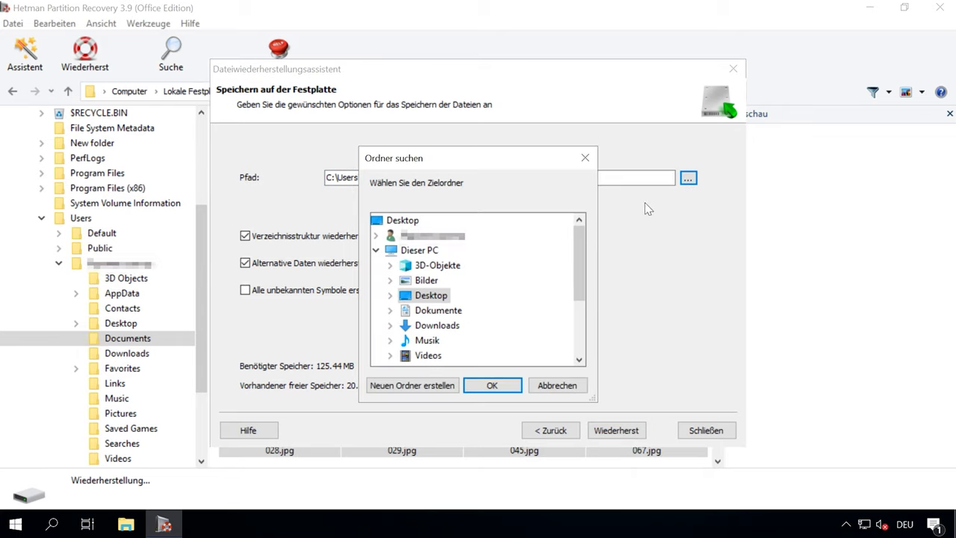
{"action": "double_click", "coordinate": [418, 293]}
{"action": "left_click", "coordinate": [421, 385]}
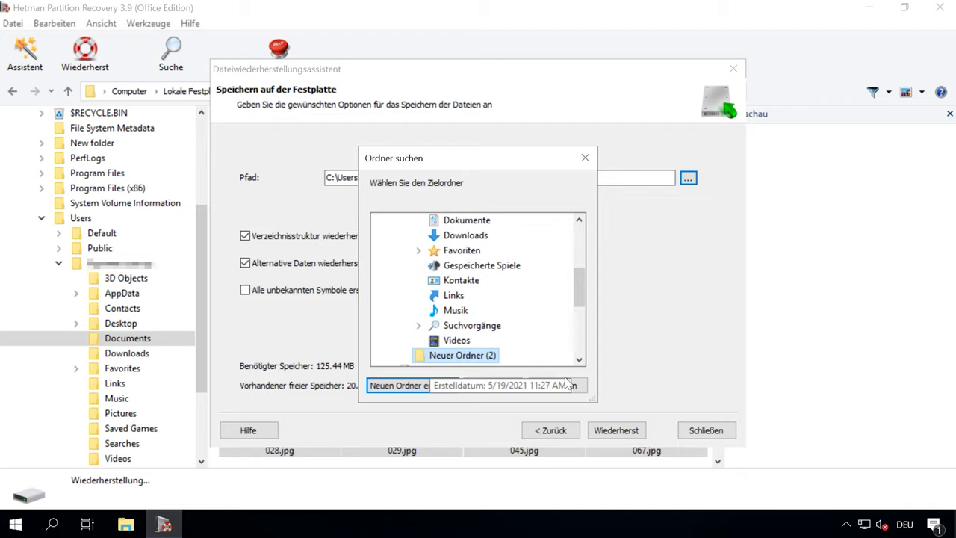
{"action": "left_click", "coordinate": [492, 386]}
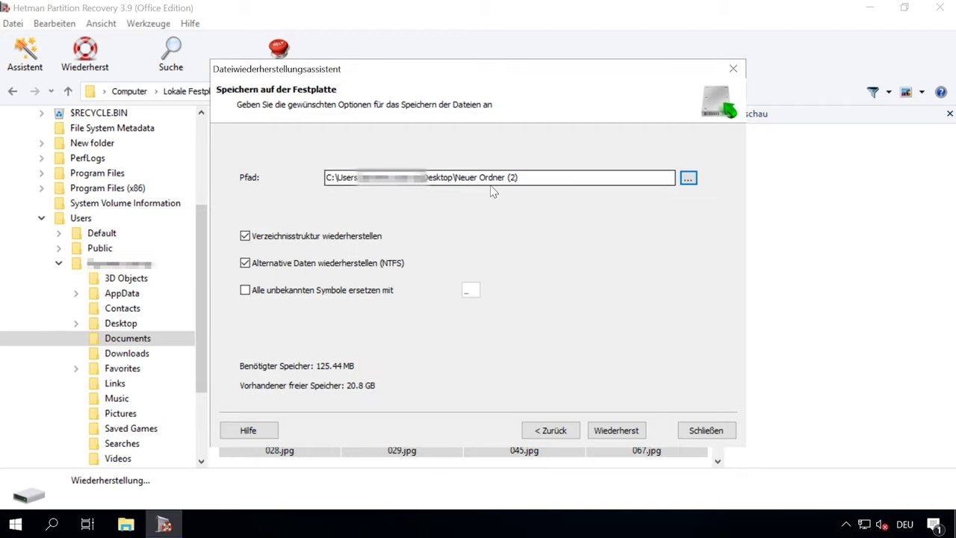
Step: Run the recovery of the selected files, finish the wizard and minimize the recovery program to reveal the desktop
{"action": "left_click", "coordinate": [614, 430]}
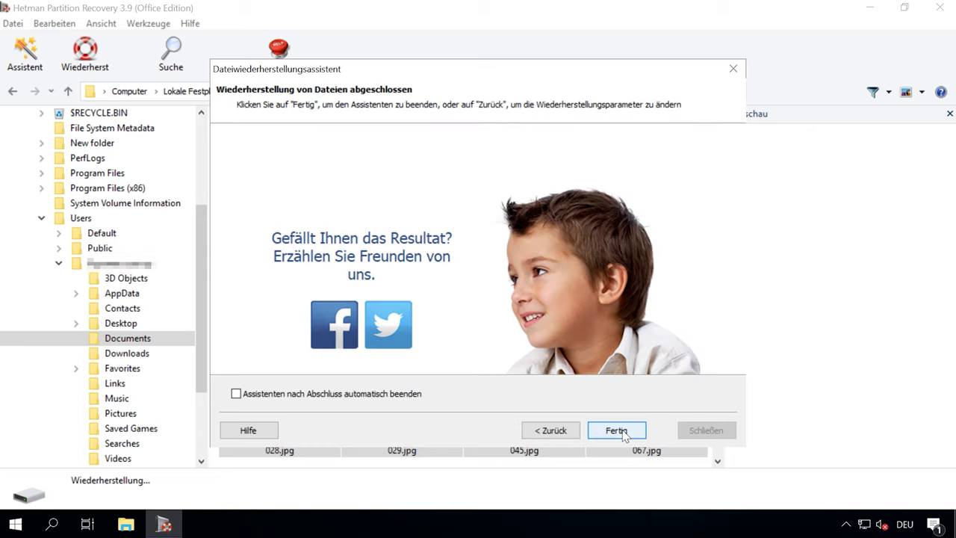
{"action": "left_click", "coordinate": [610, 428]}
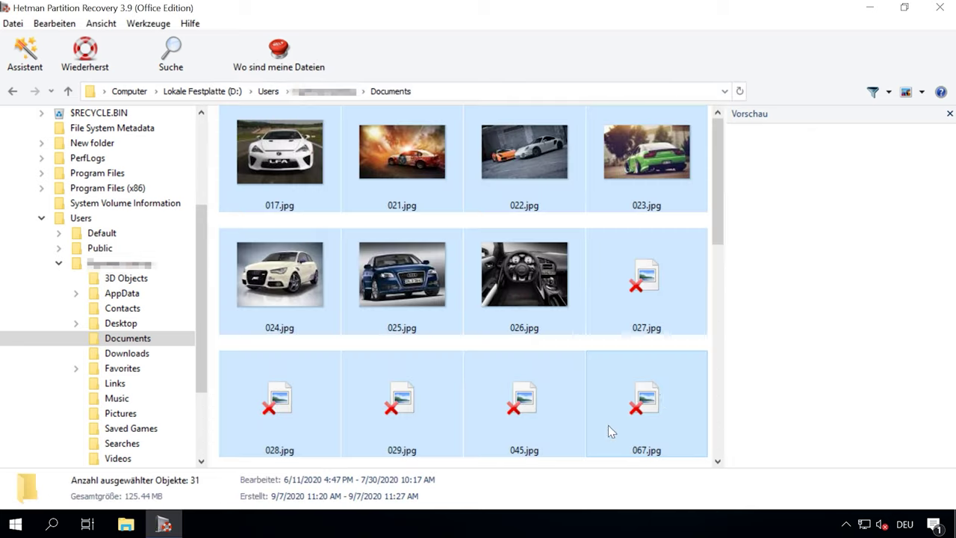
{"action": "left_click", "coordinate": [862, 13]}
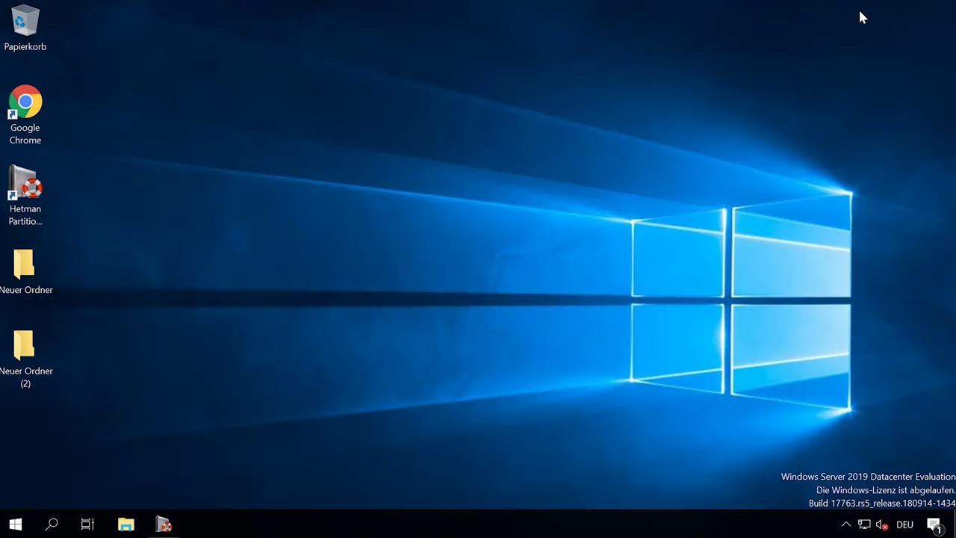
Step: Open the Neuer Ordner (2) folder on the desktop, look through its recovered files as large icons and close it
{"action": "double_click", "coordinate": [20, 358]}
{"action": "left_click", "coordinate": [373, 66]}
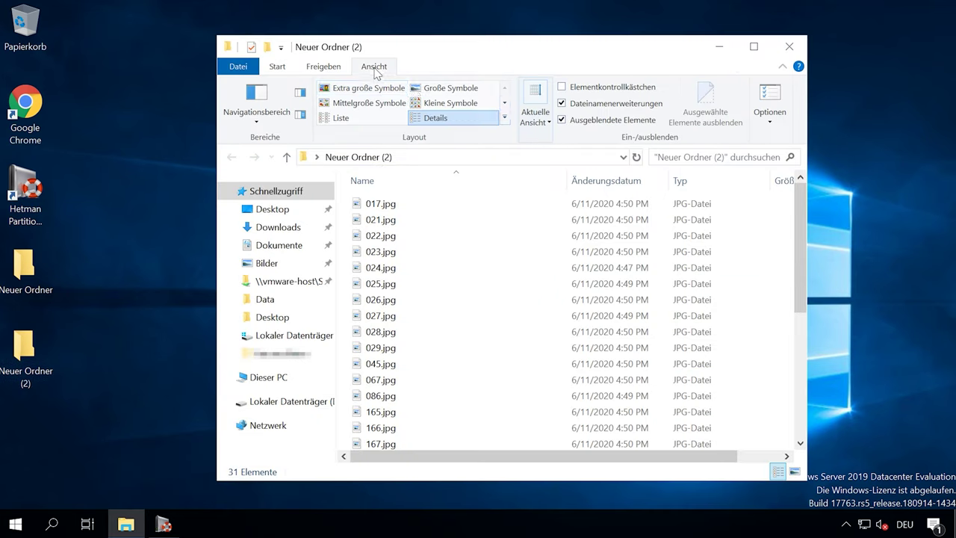
{"action": "left_click", "coordinate": [439, 89]}
{"action": "scroll", "coordinate": [463, 254], "scroll_direction": "down", "scroll_amount": 5}
{"action": "scroll", "coordinate": [463, 298], "scroll_direction": "up", "scroll_amount": 2}
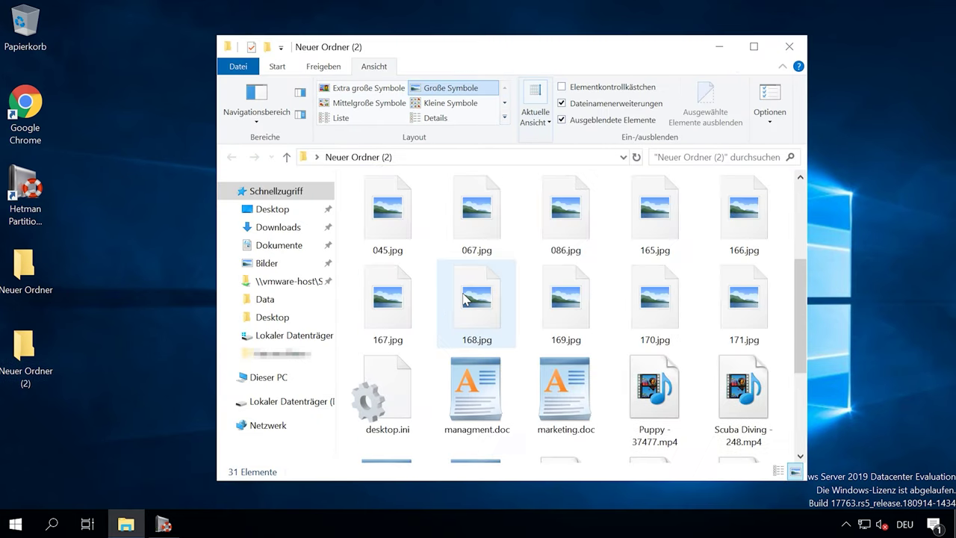
{"action": "scroll", "coordinate": [463, 297], "scroll_direction": "up", "scroll_amount": 2}
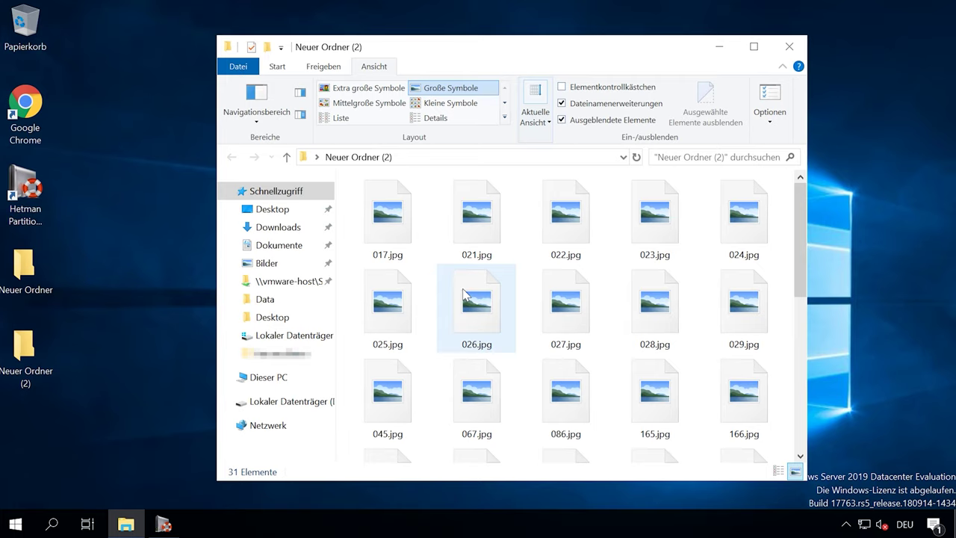
{"action": "left_click", "coordinate": [788, 43]}
Step: Switch back to Hetman Partition Recovery and start saving Lokale Festplatte (D:) as an image from the Computer drive overview
{"action": "left_click", "coordinate": [164, 524]}
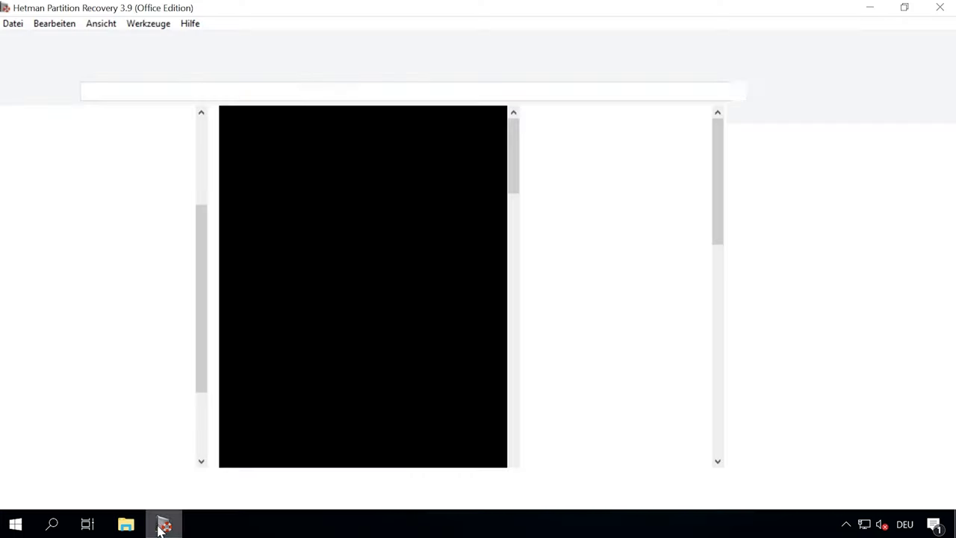
{"action": "scroll", "coordinate": [67, 258], "scroll_direction": "up", "scroll_amount": 4}
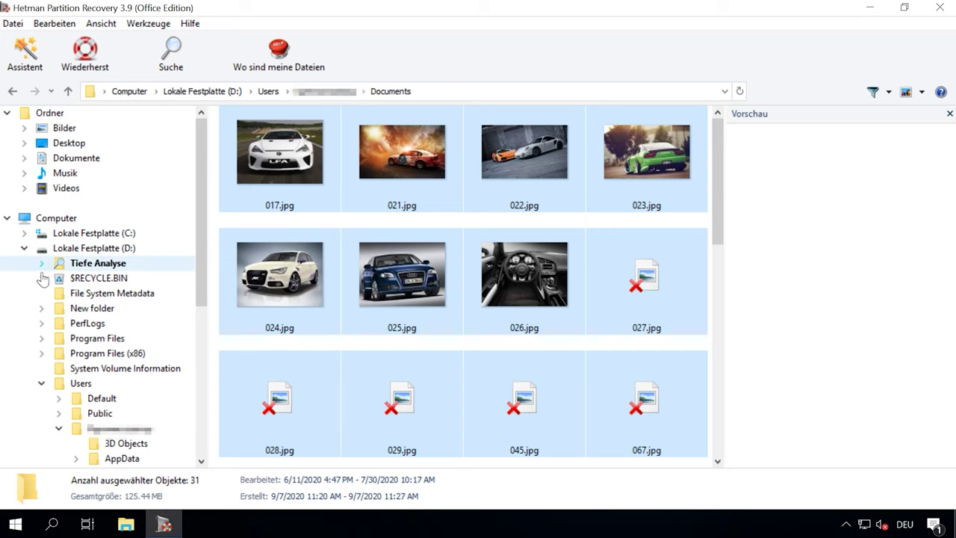
{"action": "left_click", "coordinate": [25, 248]}
{"action": "left_click", "coordinate": [63, 222]}
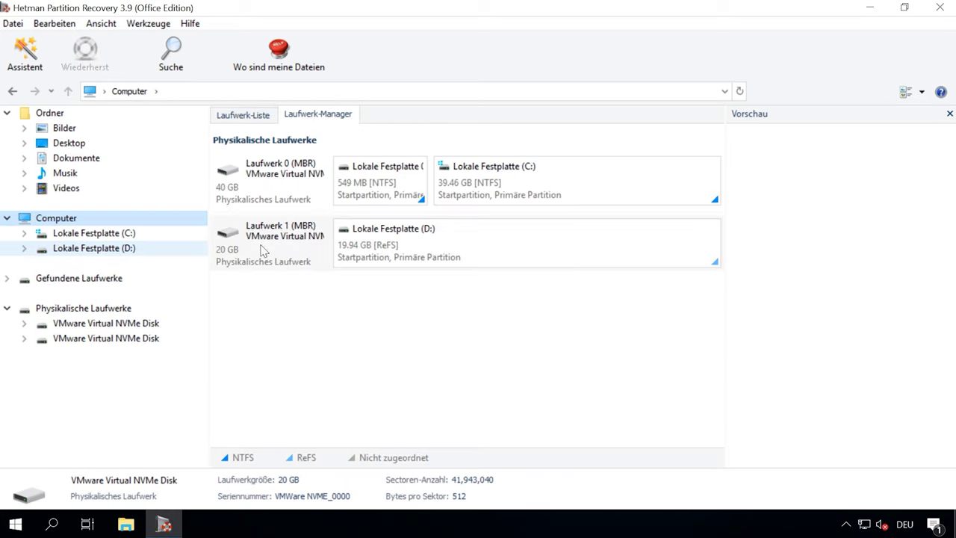
{"action": "left_click", "coordinate": [439, 239]}
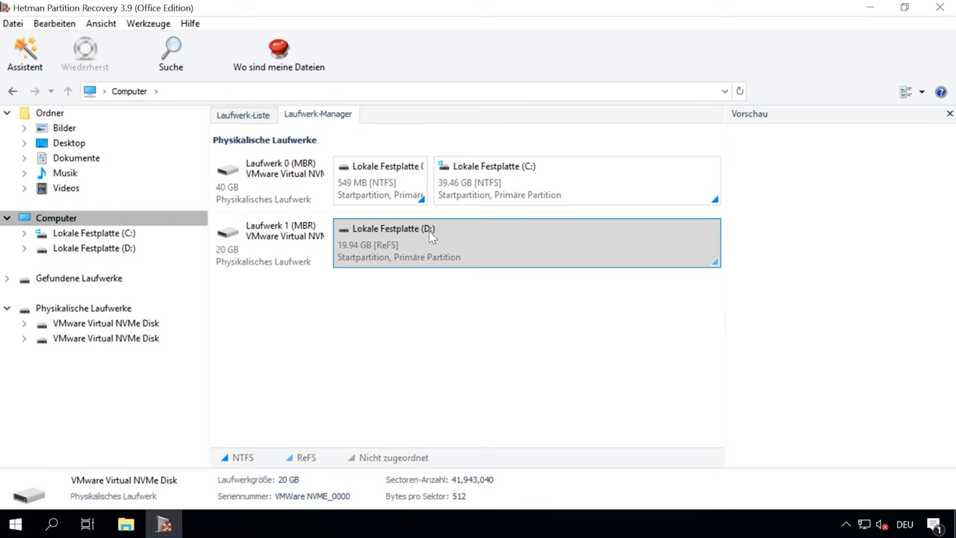
{"action": "right_click", "coordinate": [471, 243]}
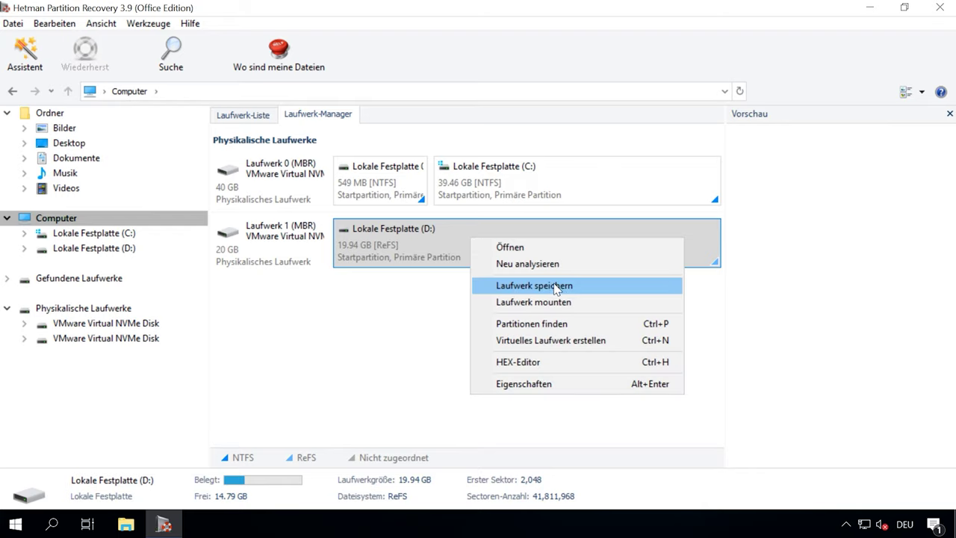
{"action": "left_click", "coordinate": [555, 286]}
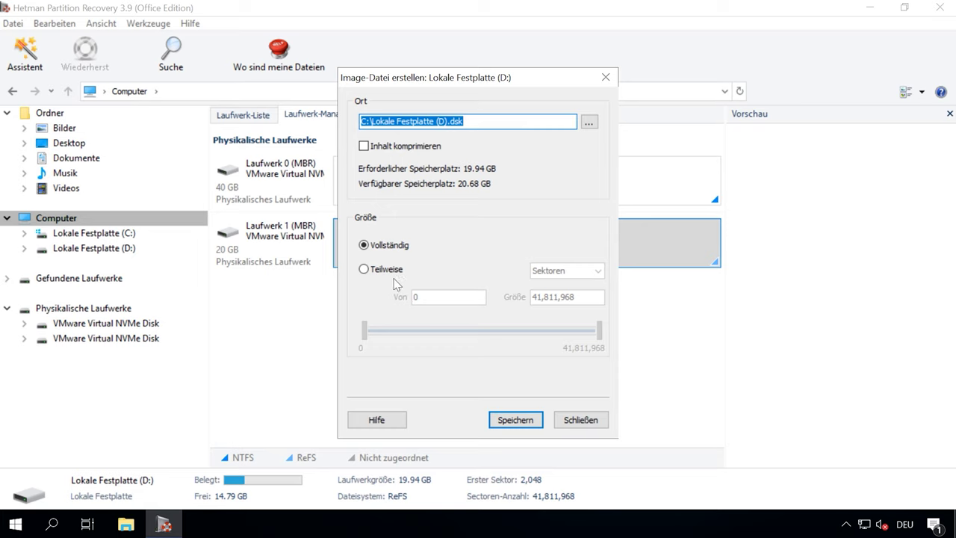
Step: Set the image file's location to the desktop with the file name Lokale Festplatte (D).dsk
{"action": "left_click", "coordinate": [589, 122]}
{"action": "left_click", "coordinate": [47, 116]}
{"action": "left_click", "coordinate": [101, 314]}
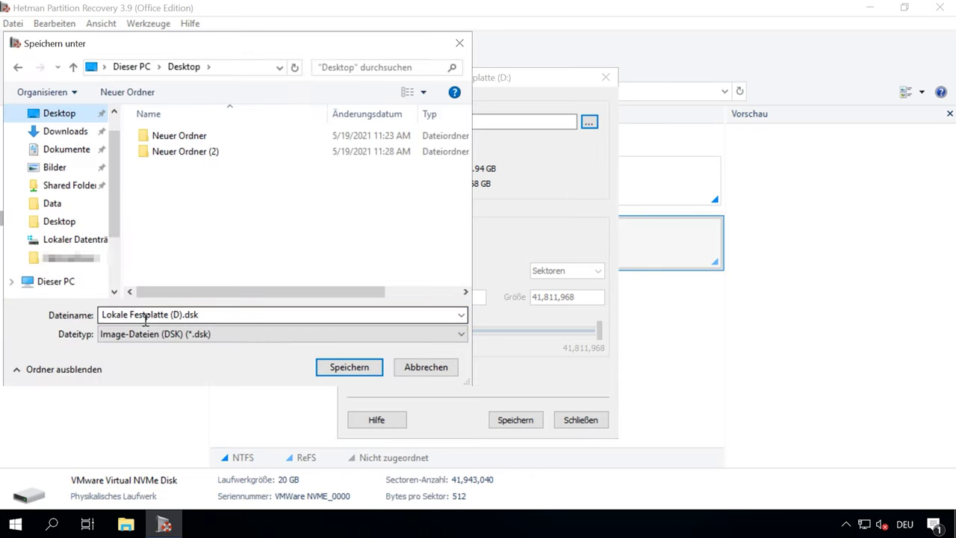
{"action": "left_click", "coordinate": [350, 367]}
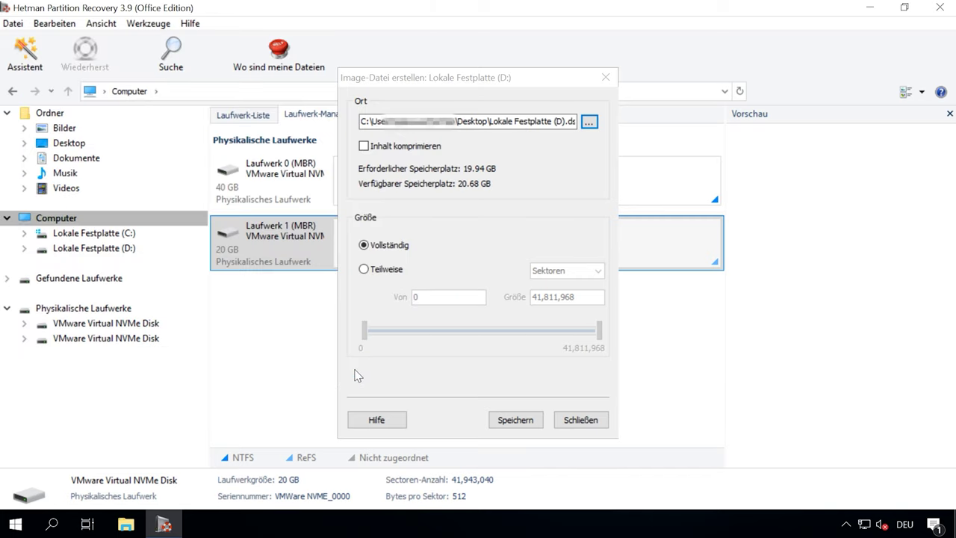
{"action": "left_click", "coordinate": [553, 122]}
Step: Create the full image of drive D: and minimize the recovery program to check the image file on the desktop
{"action": "left_click", "coordinate": [516, 420]}
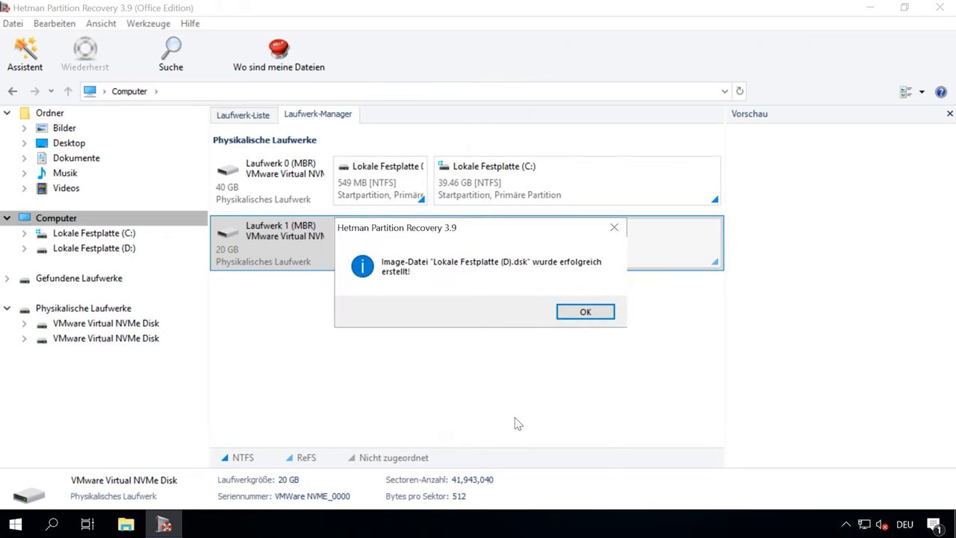
{"action": "left_click", "coordinate": [603, 312]}
{"action": "left_click", "coordinate": [719, 249]}
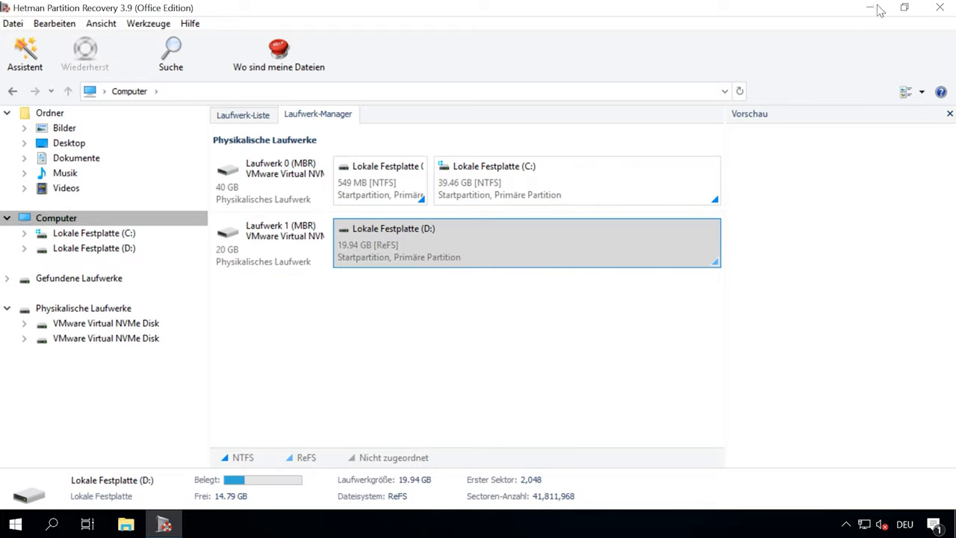
{"action": "left_click", "coordinate": [876, 6]}
{"action": "left_click", "coordinate": [34, 466]}
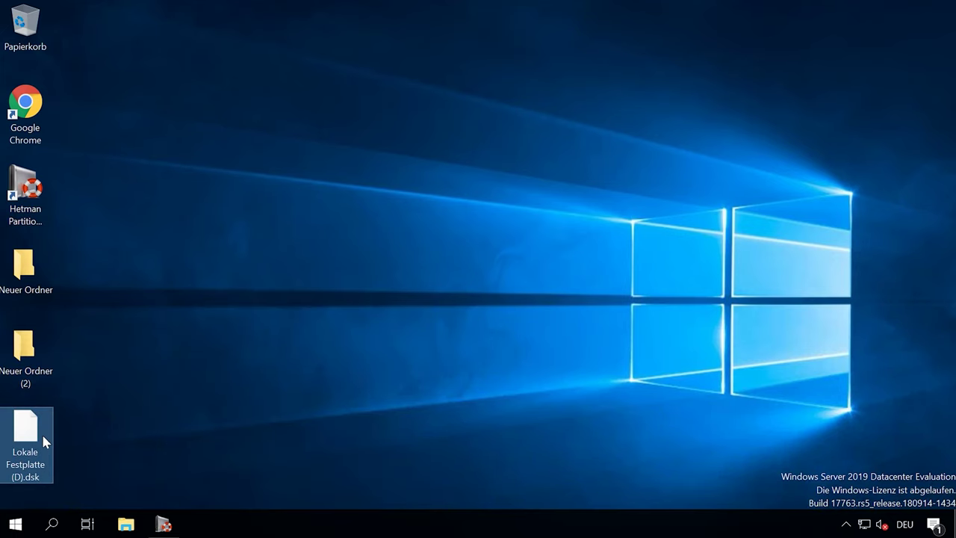
Step: Return to the recovery program and mount the image file Lokale Festplatte (D).dsk from the desktop
{"action": "left_click", "coordinate": [163, 526]}
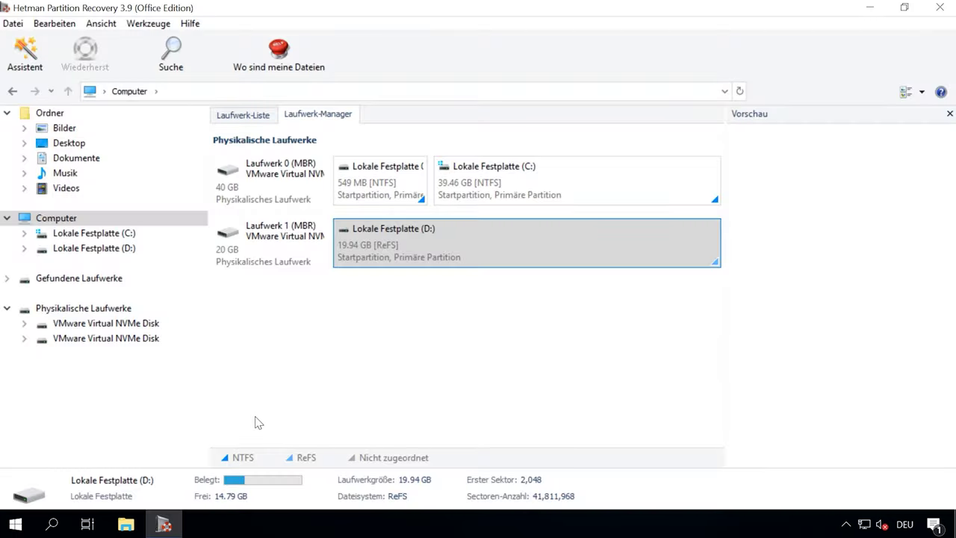
{"action": "left_click", "coordinate": [99, 24]}
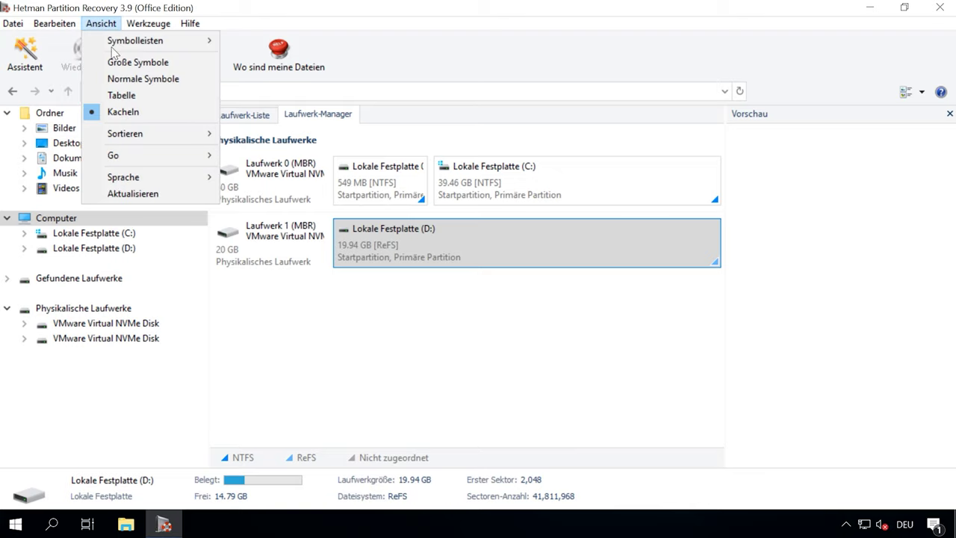
{"action": "mouse_move", "coordinate": [148, 23]}
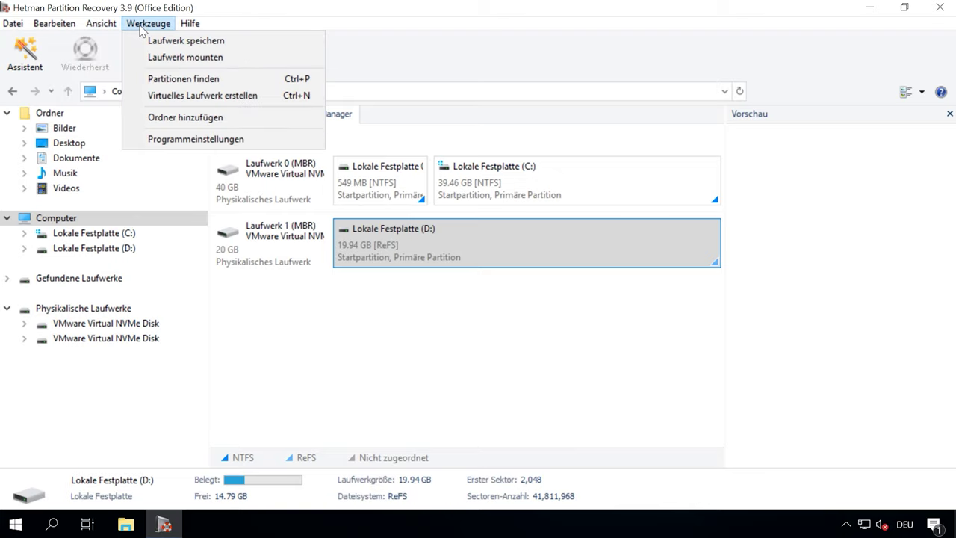
{"action": "left_click", "coordinate": [228, 59]}
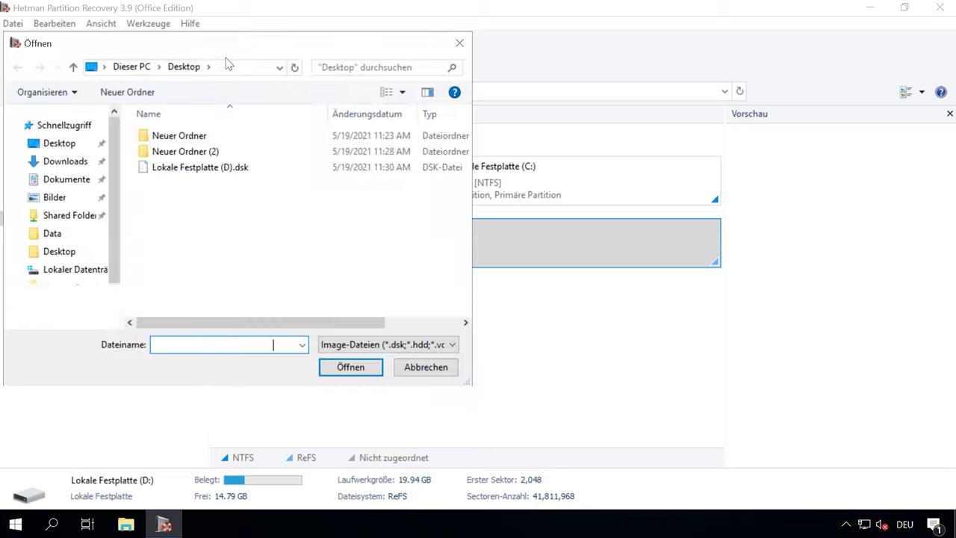
{"action": "left_click", "coordinate": [200, 170]}
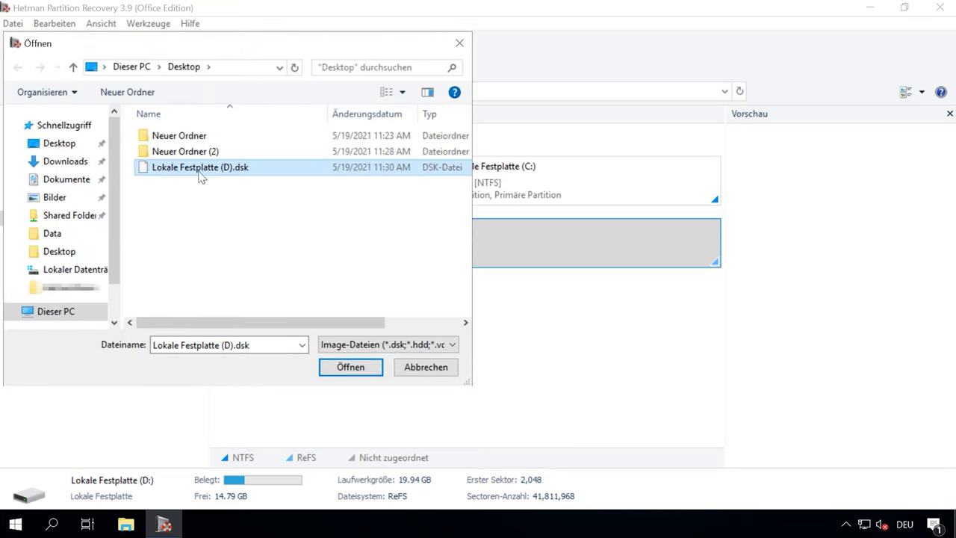
{"action": "left_click", "coordinate": [359, 369]}
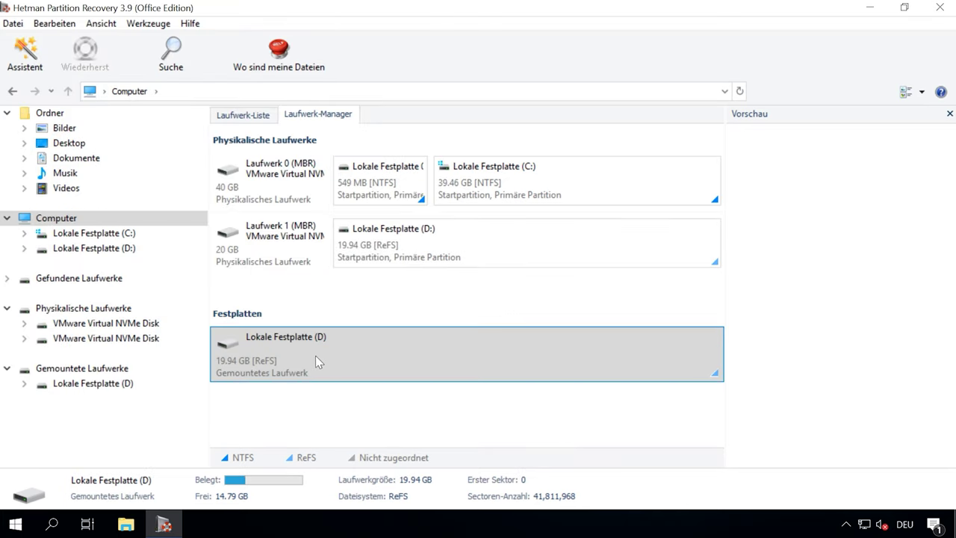
Step: Open the mounted drive Lokale Festplatte (D) in the file recovery wizard
{"action": "double_click", "coordinate": [315, 356]}
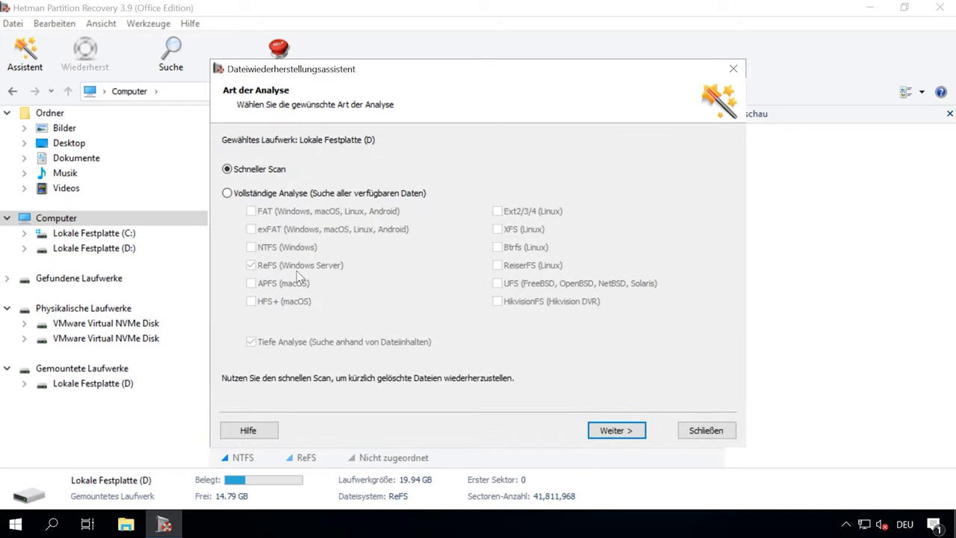